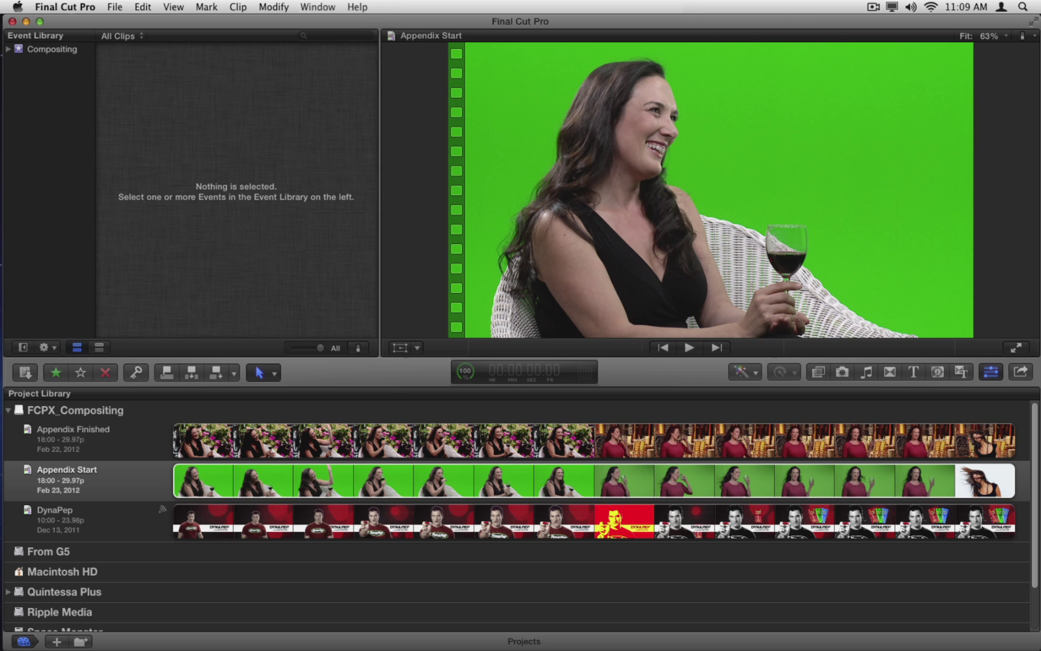
- Open the Appendix Start project to show green-screen clips layered over two background clips
double_click(33, 480)
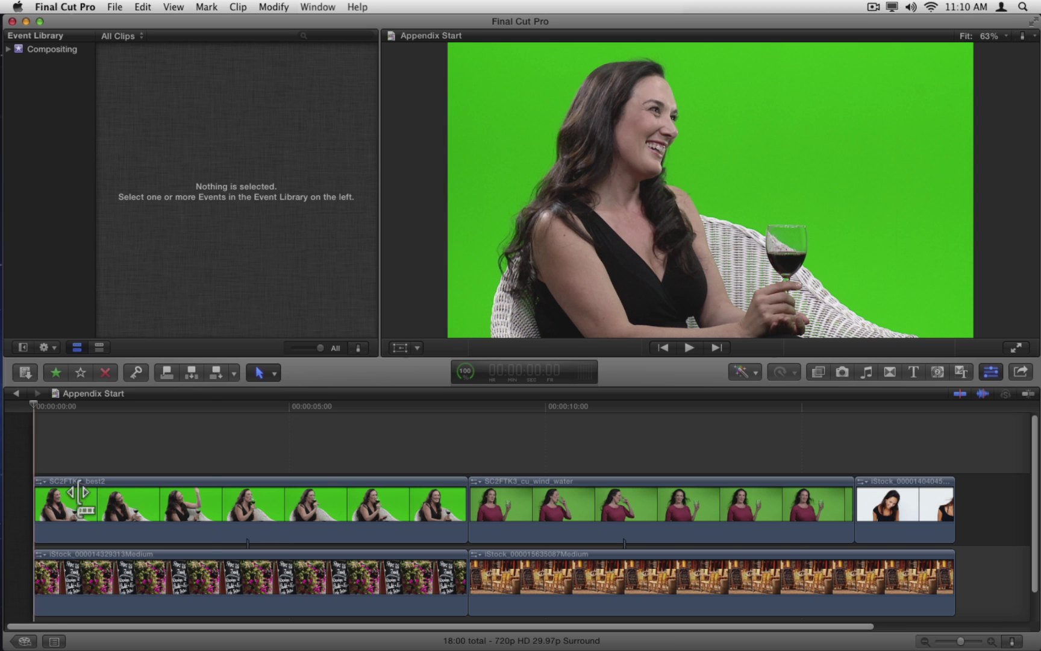
- Select the first green-screen clip and preview the Keyer effect from the Keying effects
click(282, 504)
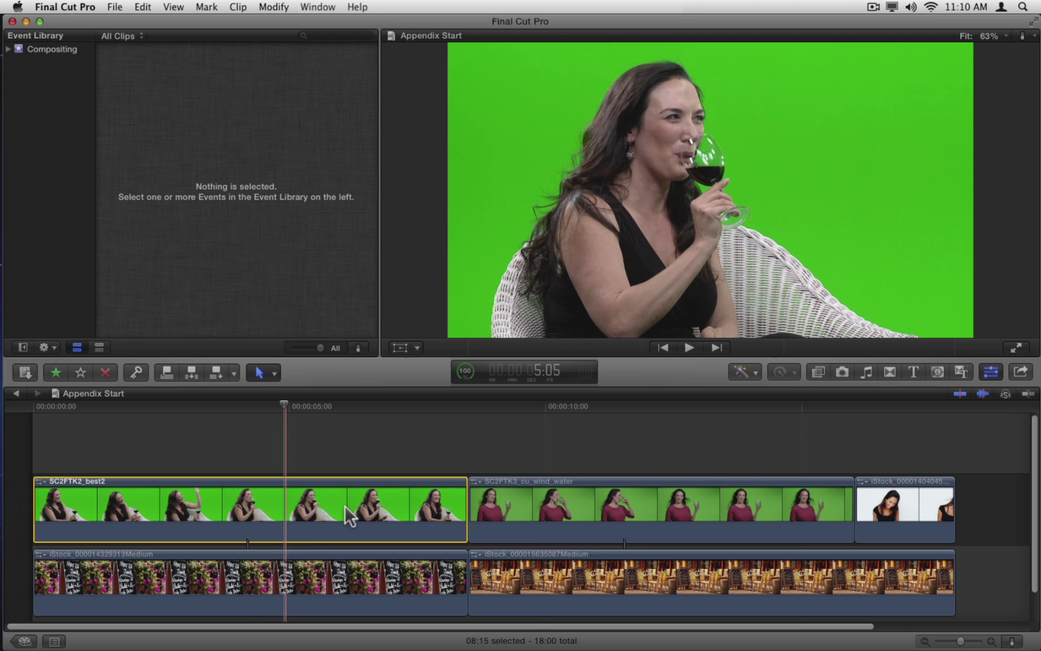
key(super+5)
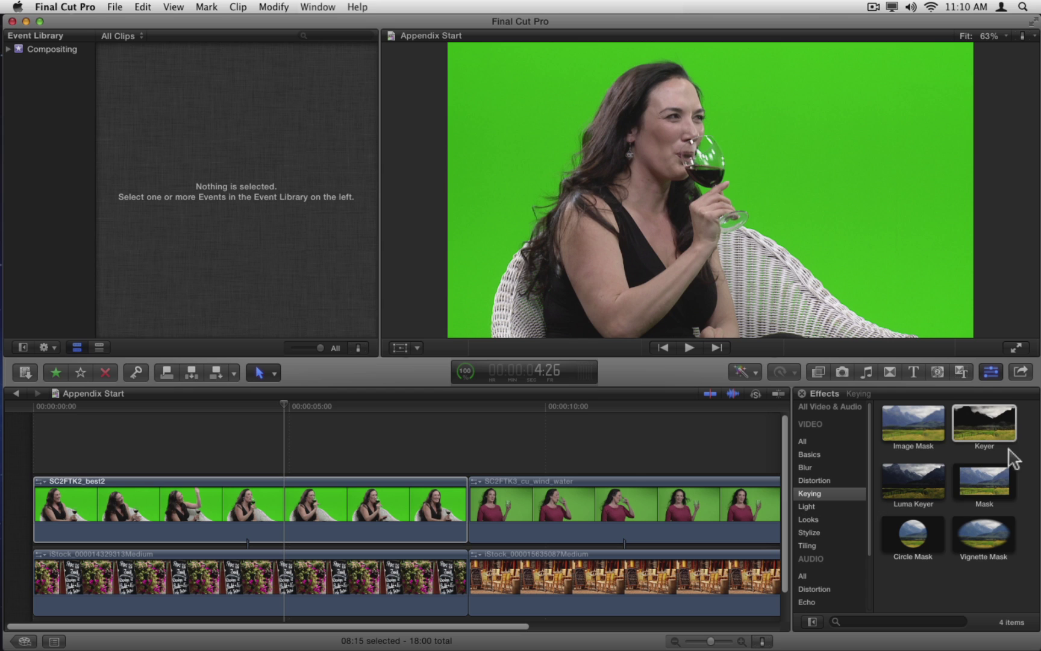
click(977, 429)
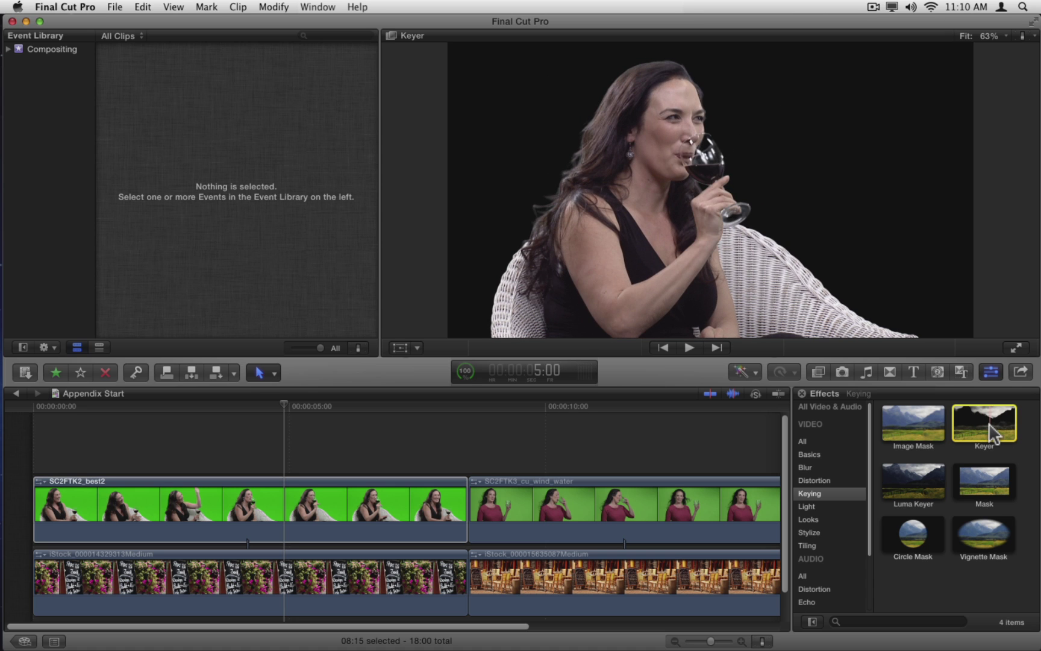
- Apply Keyer to the first green-screen clip and park the playhead at about five seconds
double_click(991, 433)
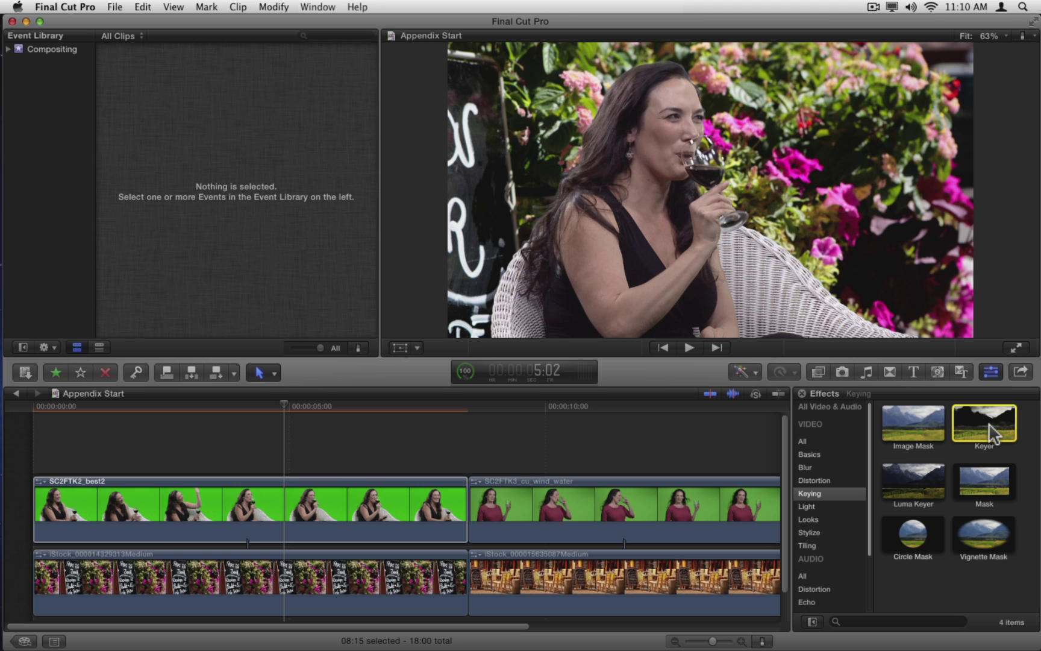
click(346, 533)
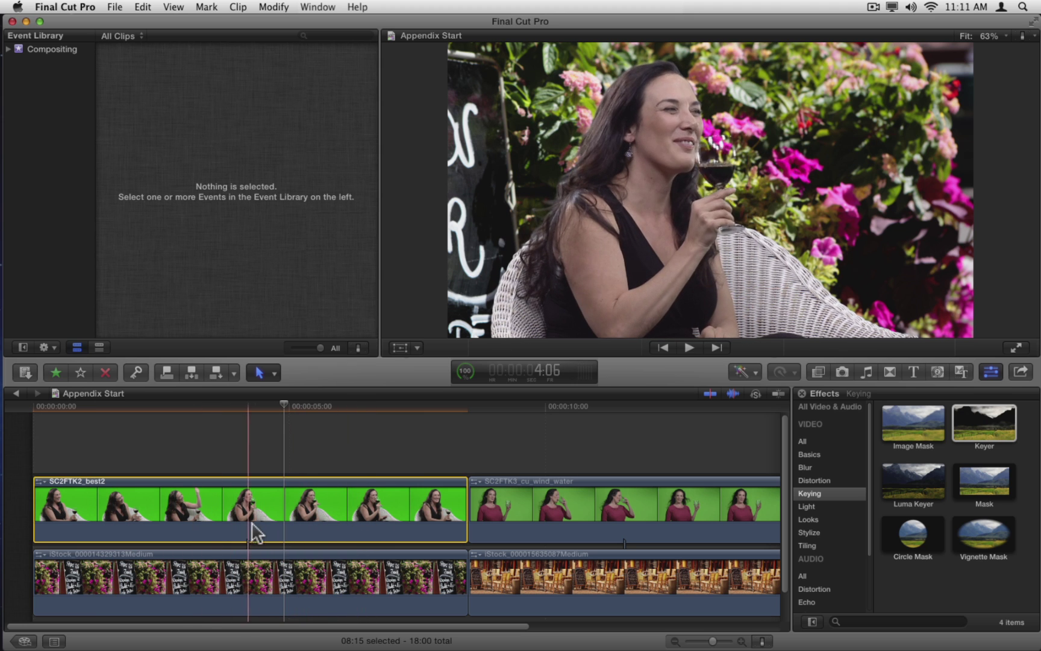
click(295, 529)
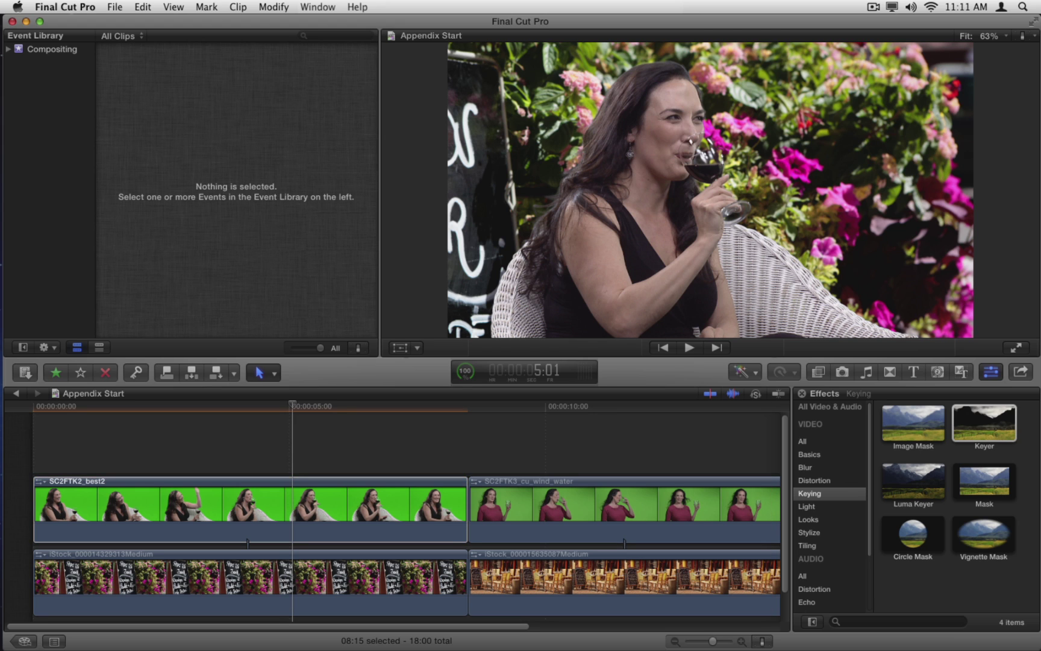
- Show the clip's Keyer settings and compare the black-and-white Matte view with Composite
key(super+4)
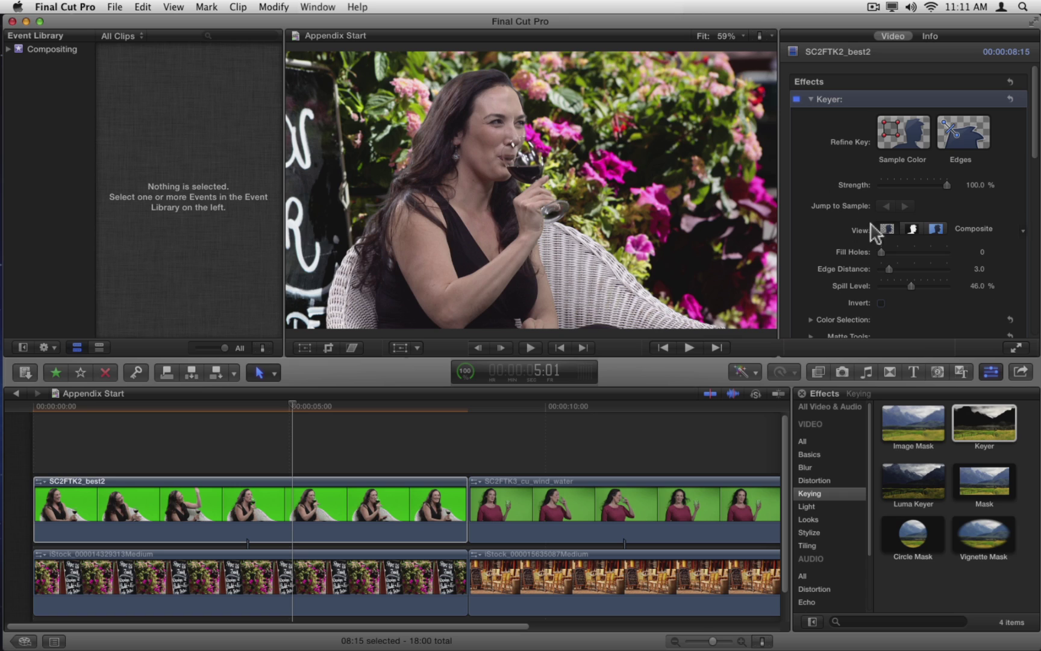
click(913, 229)
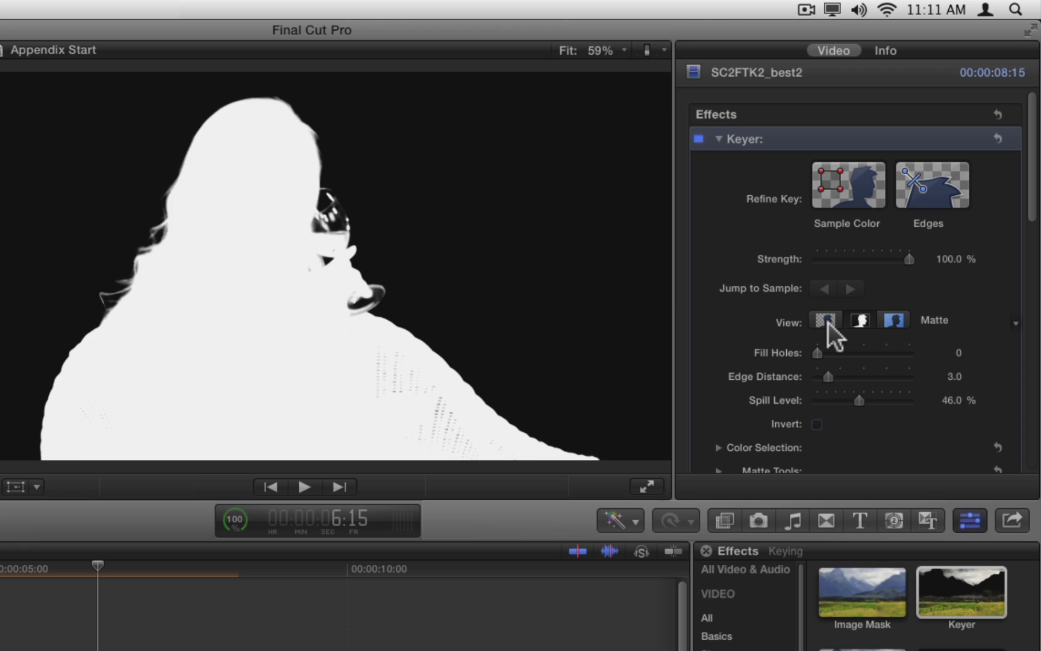
click(827, 320)
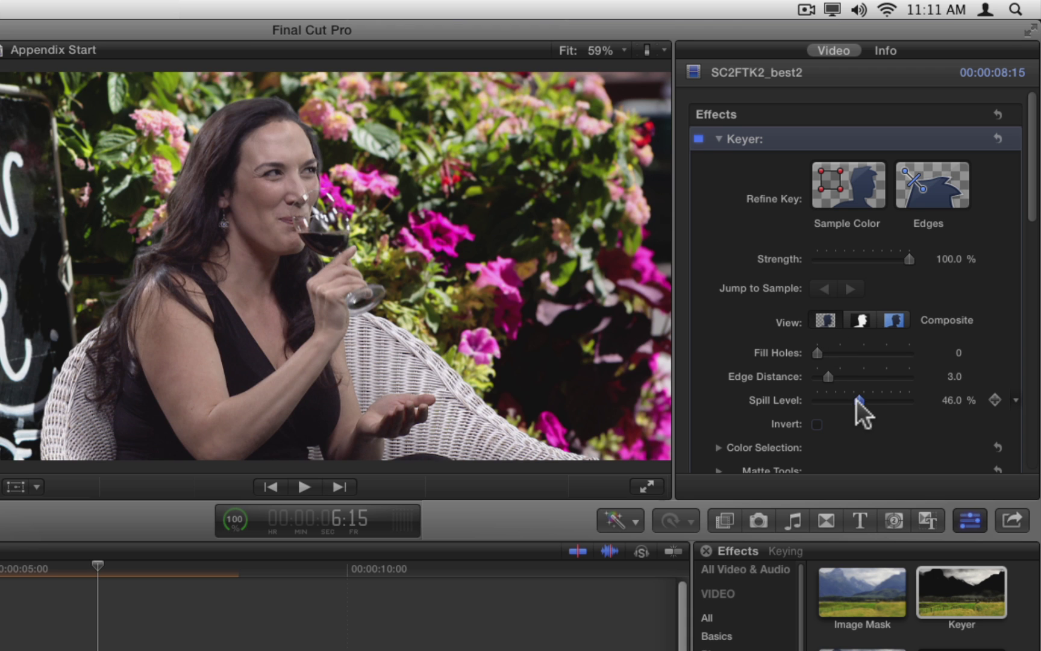
- Test Spill Level at about 22% and 100%, then restore it to 46%
drag(857, 400, 789, 404)
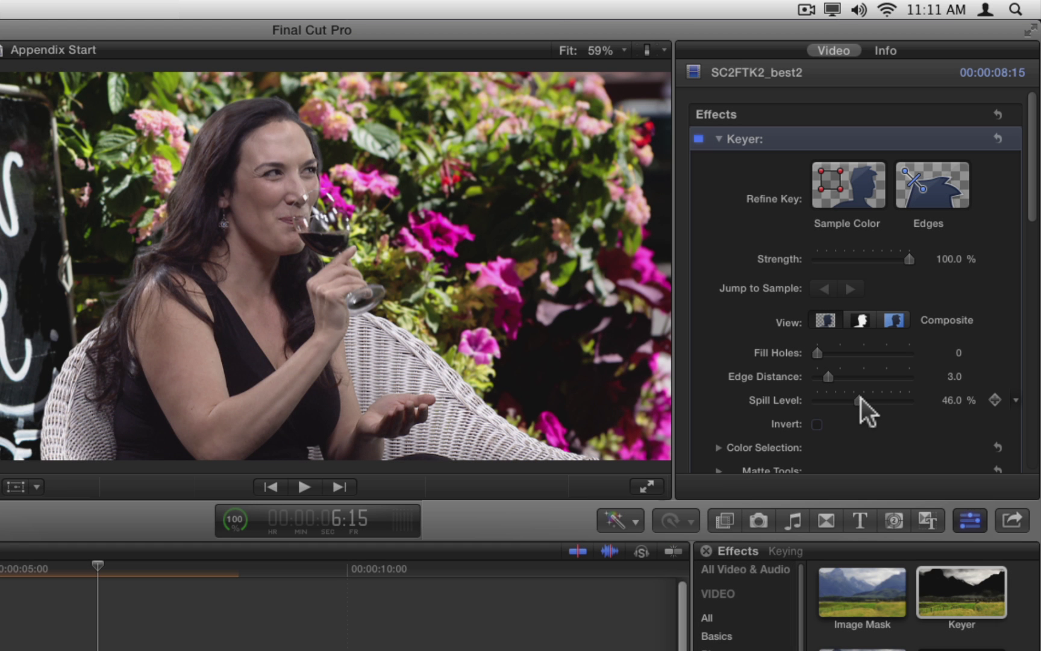
drag(860, 396, 926, 400)
key(super+z)
click(719, 139)
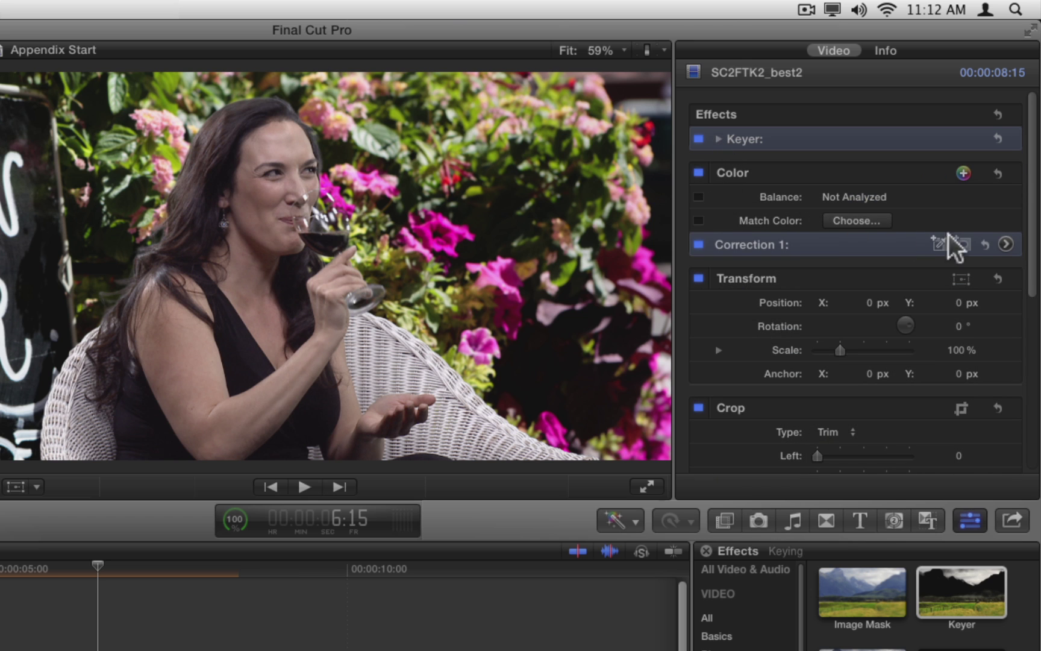
- In Correction 1, set shadows exposure −5%, highlights 15%, and tint the image slightly red
click(1005, 244)
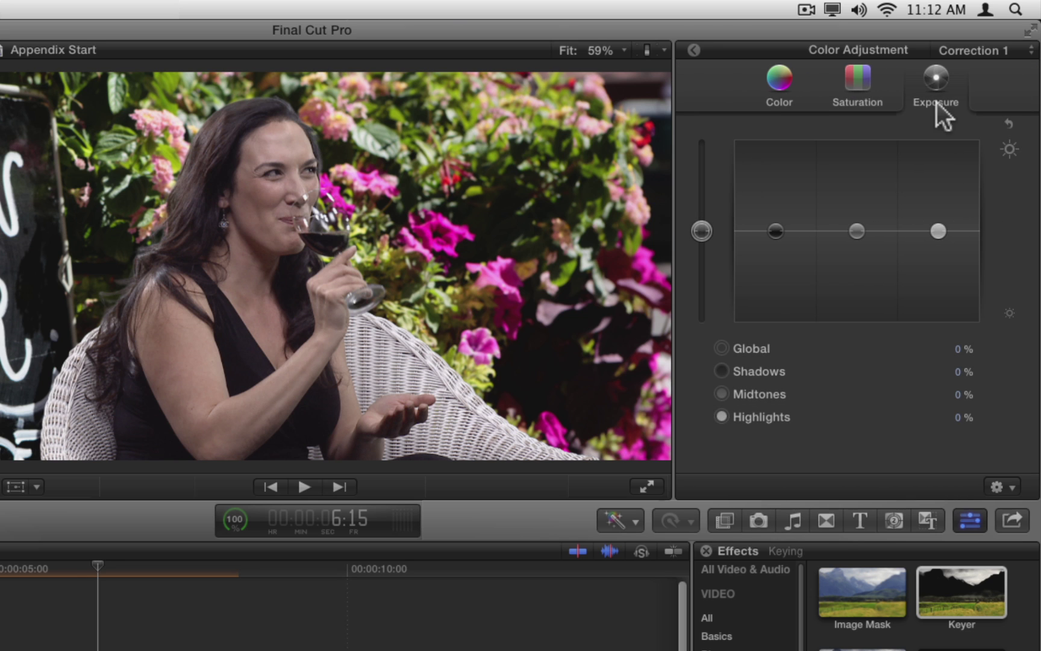
drag(777, 228, 776, 232)
drag(935, 229, 936, 214)
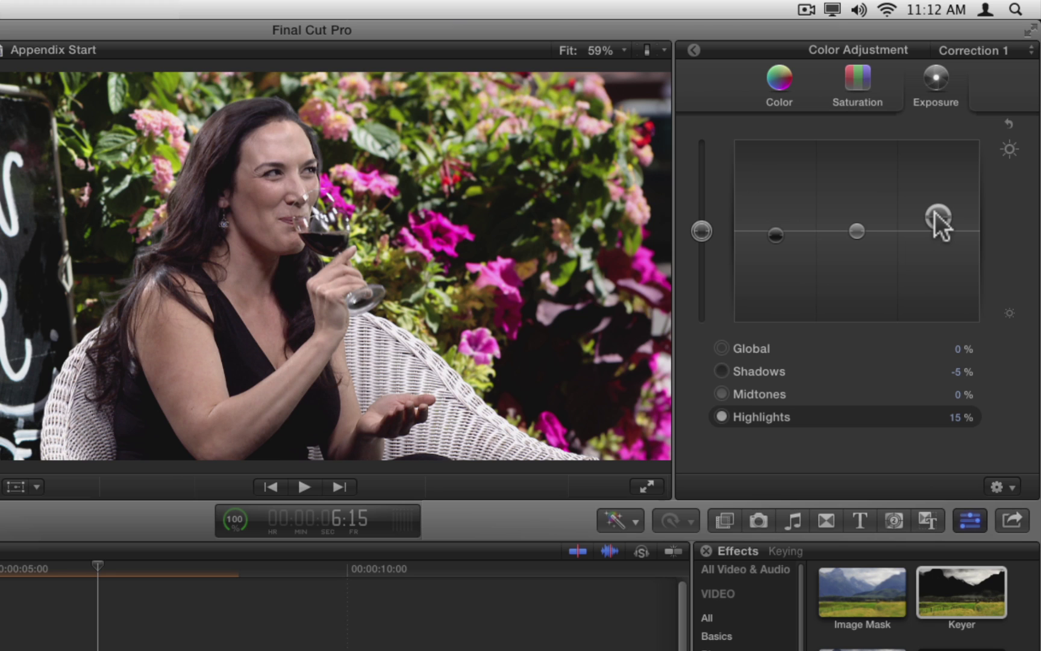
click(783, 82)
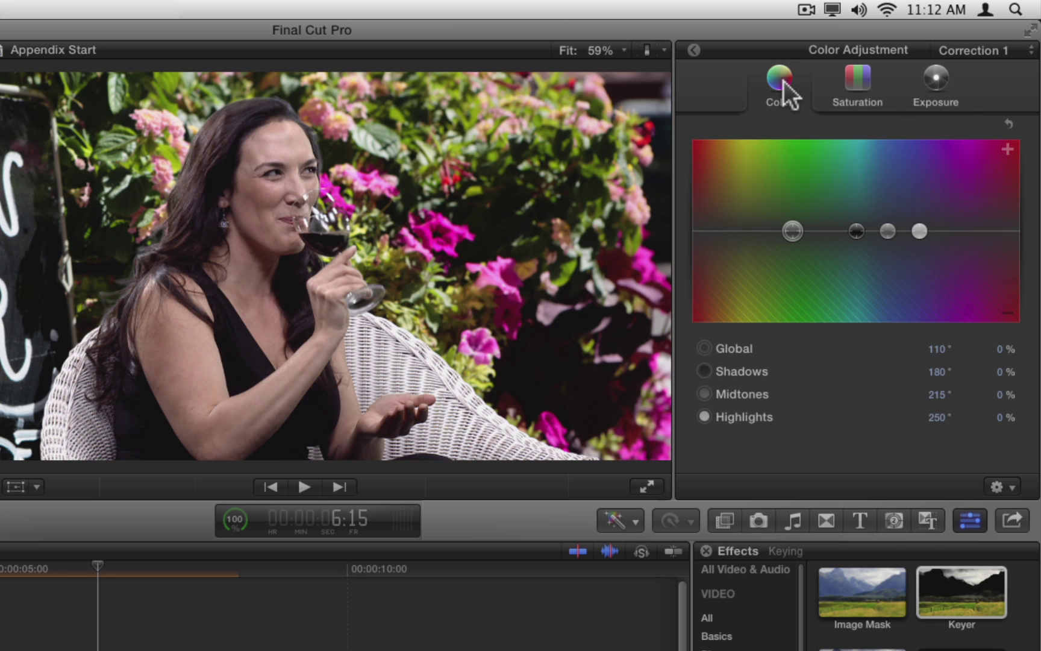
drag(792, 229, 699, 222)
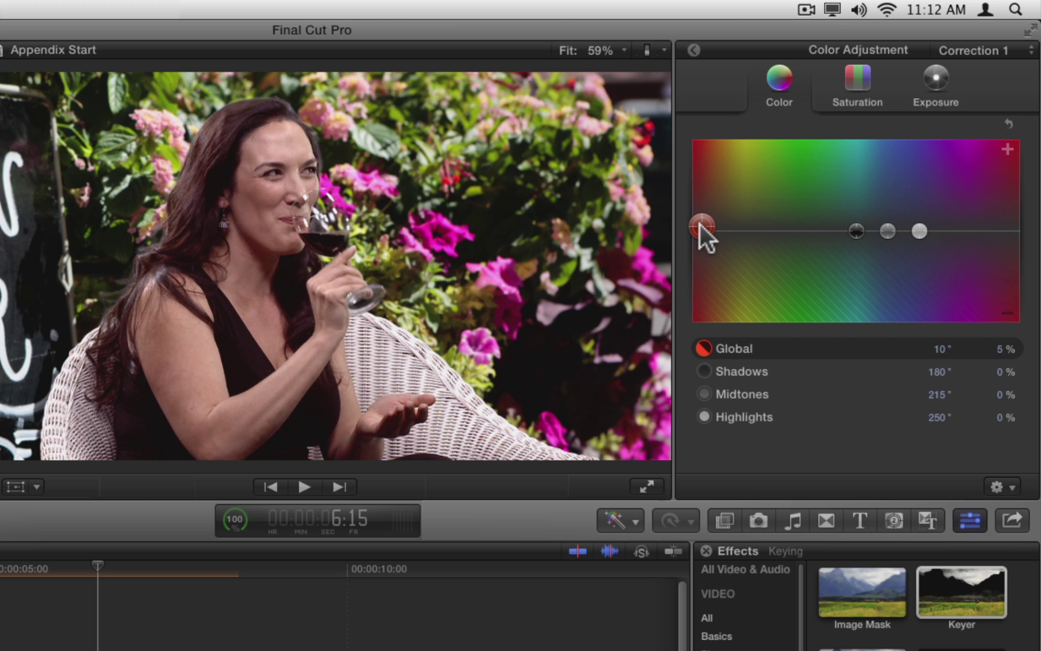
- Cycle through the Color, Saturation and Exposure boards, then raise the shadows exposure
key(ctrl+super+e)
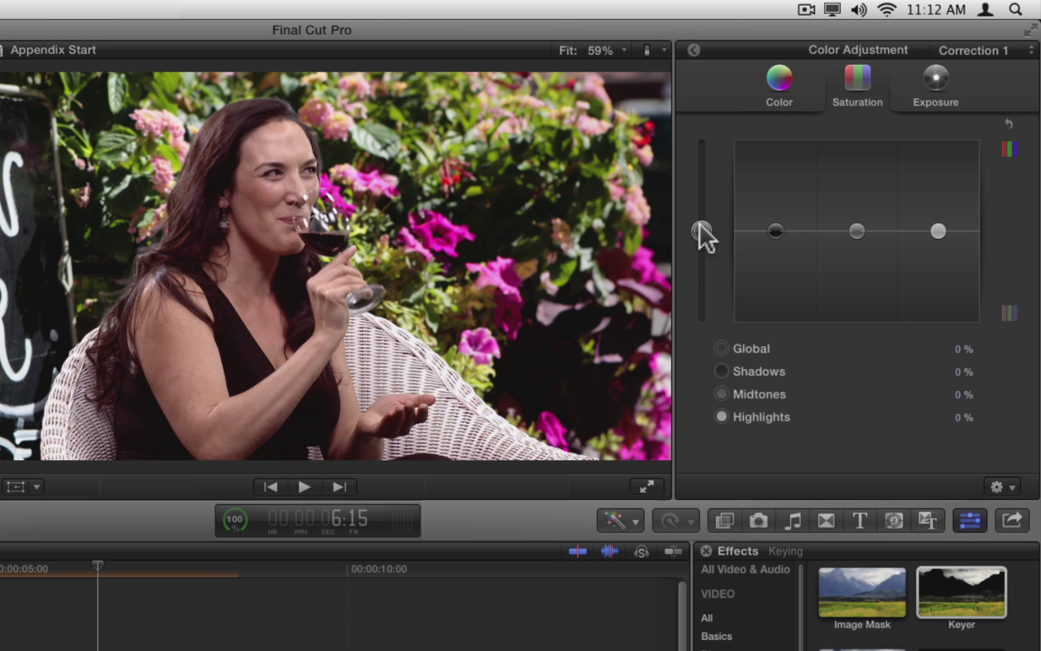
key(ctrl+super+c)
key(ctrl+super+e)
key(ctrl+super+c)
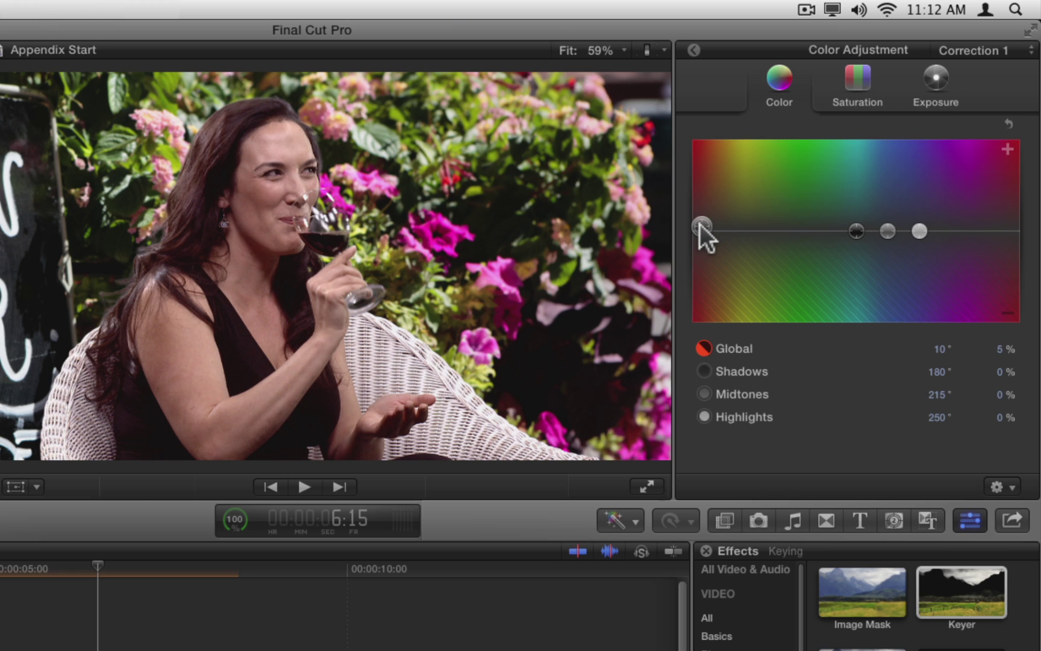
key(ctrl+super+s)
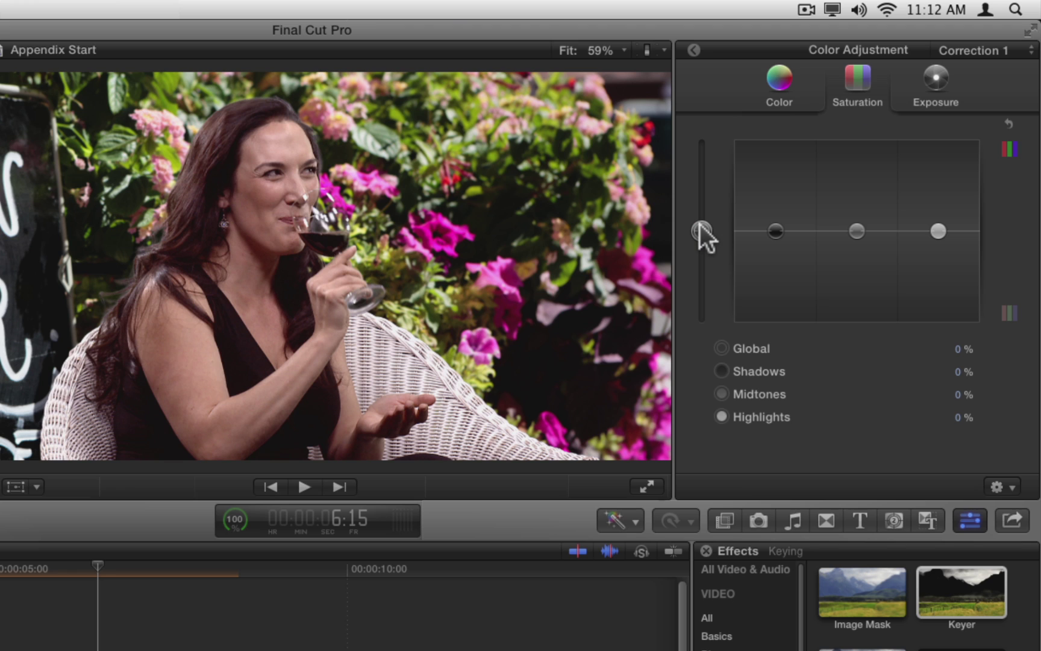
key(ctrl+super+c)
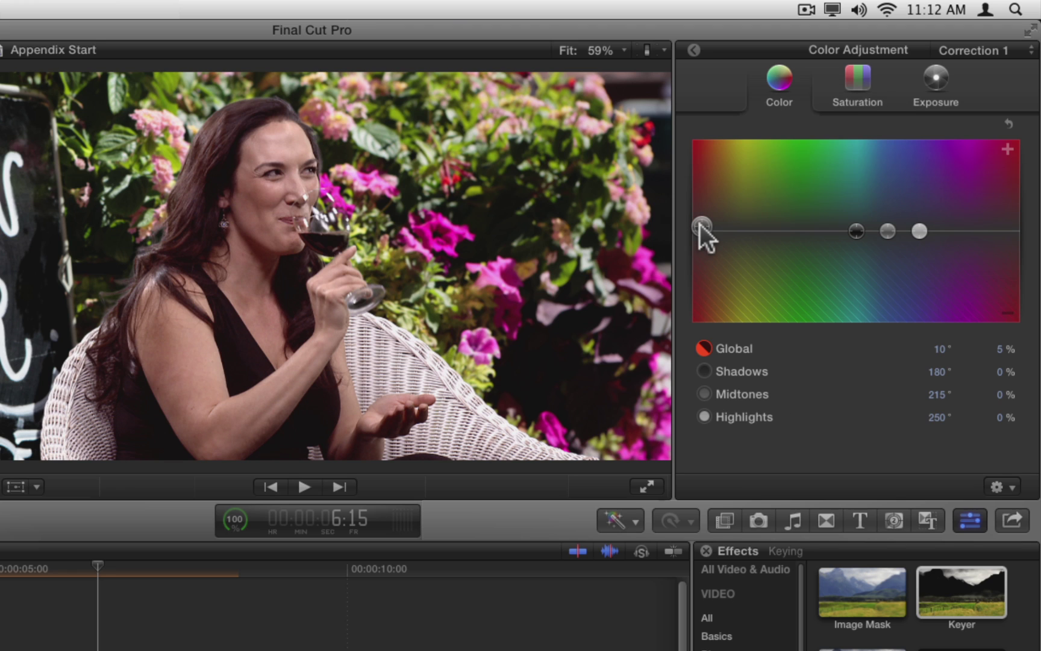
key(ctrl+super+s)
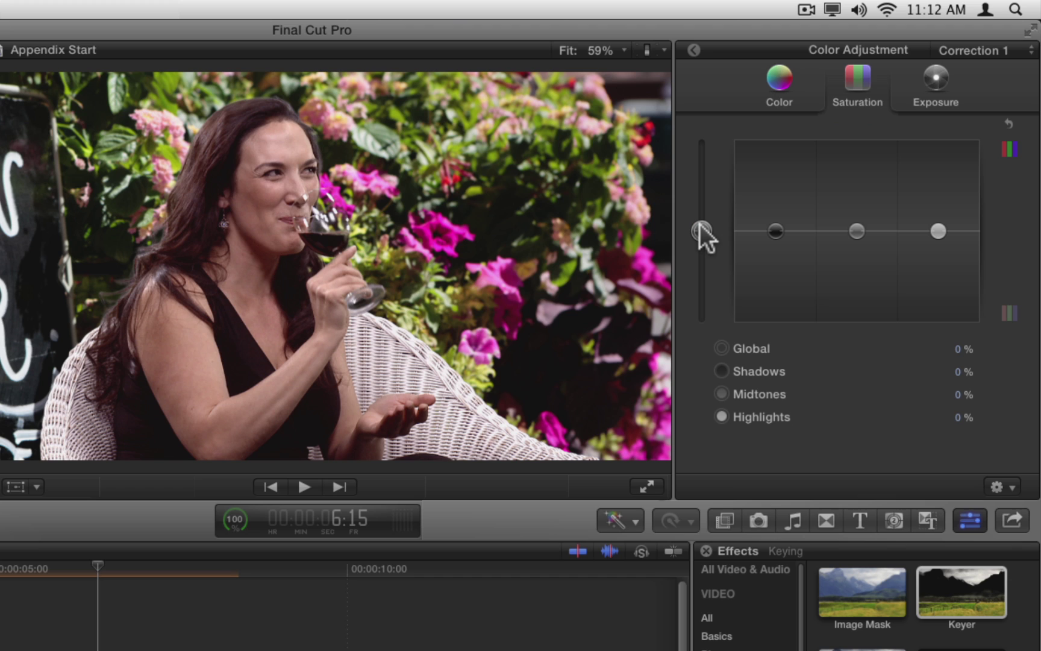
key(ctrl+super+e)
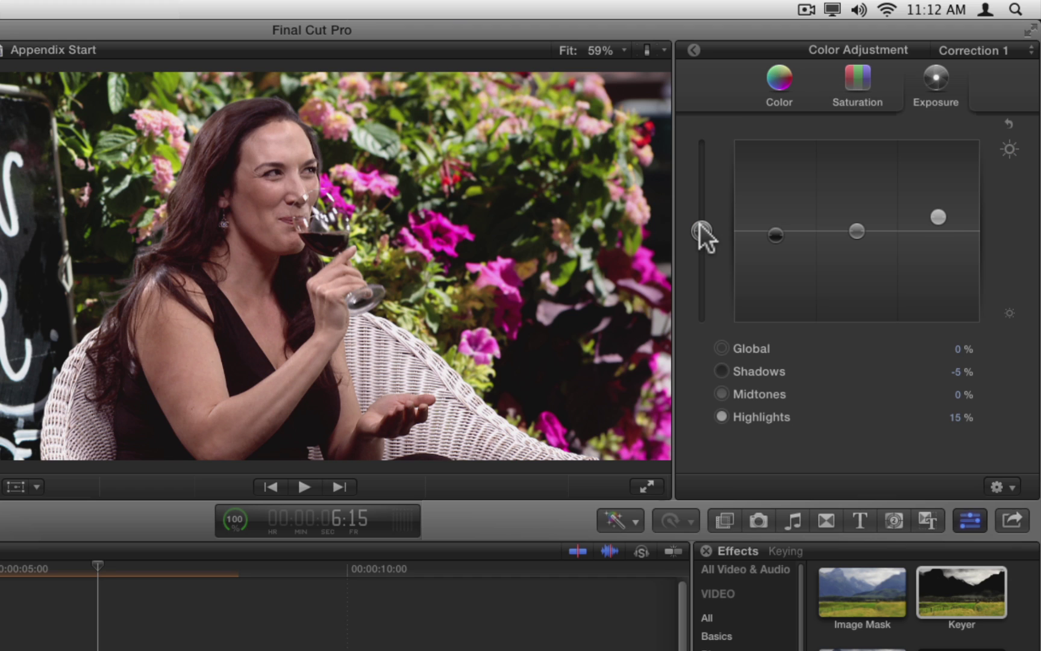
mouse_move(958, 372)
mouse_down()
mouse_move(958, 361)
mouse_move(959, 377)
mouse_up()
- Leave the Color Board and move the playhead onto the SC2FTK3_cu_wind_water clip
click(695, 49)
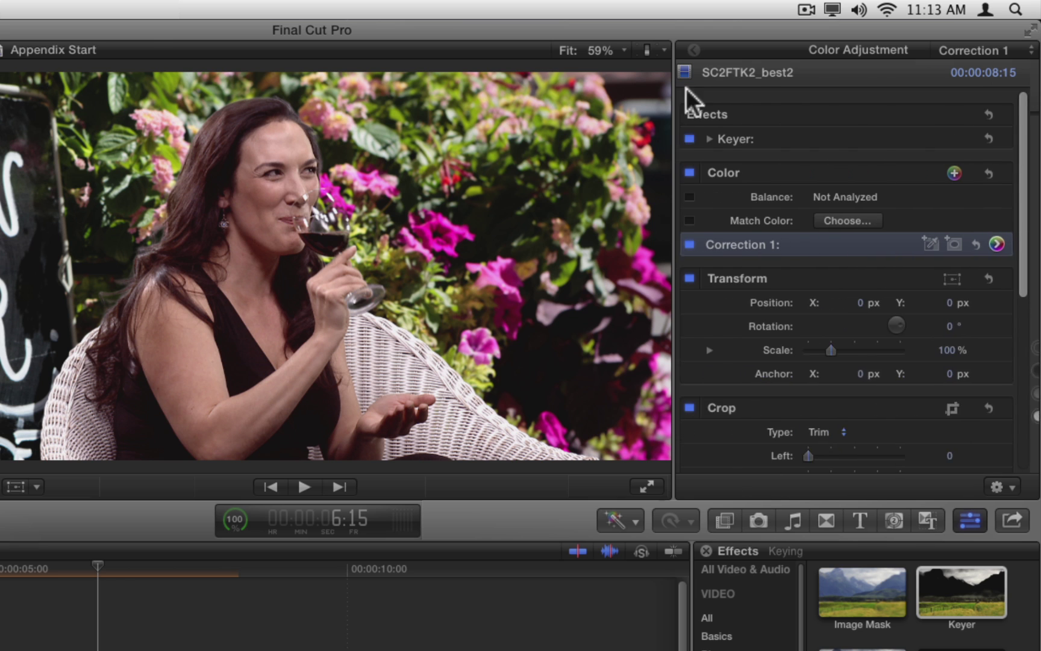
key(super+minus)
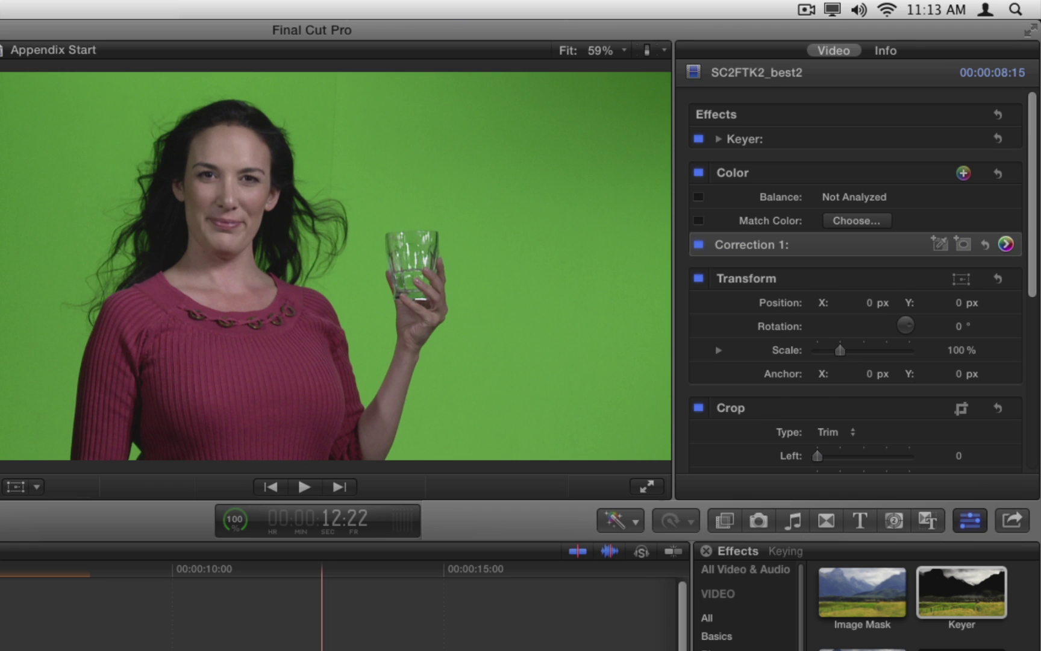
key(Right)
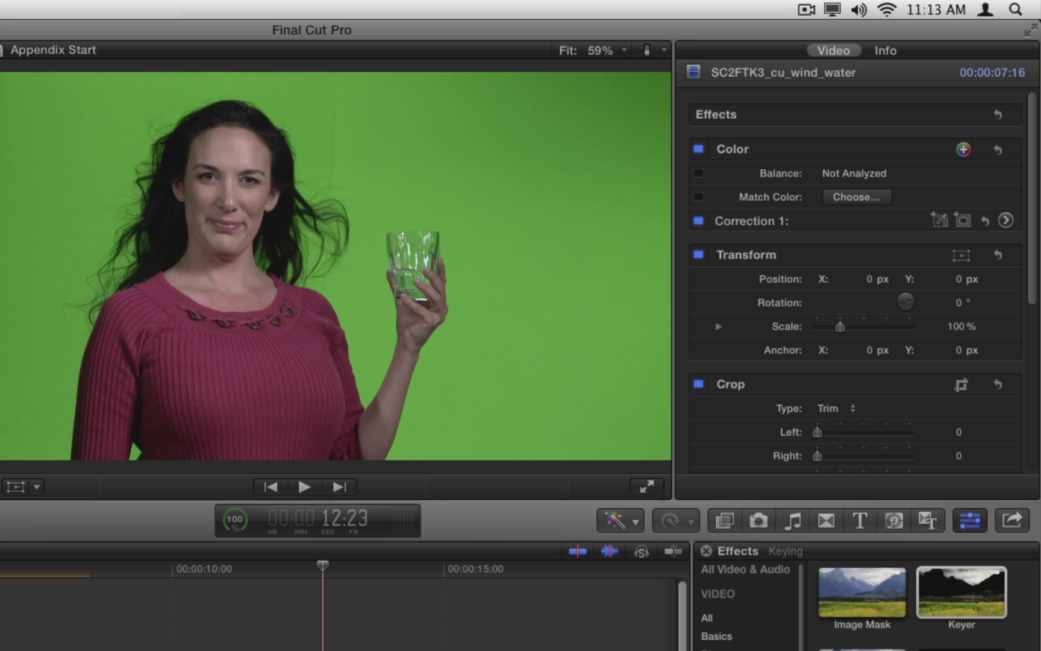
- Apply Keyer to the SC2FTK3_cu_wind_water clip, placing the woman over the café background
click(955, 604)
double_click(955, 596)
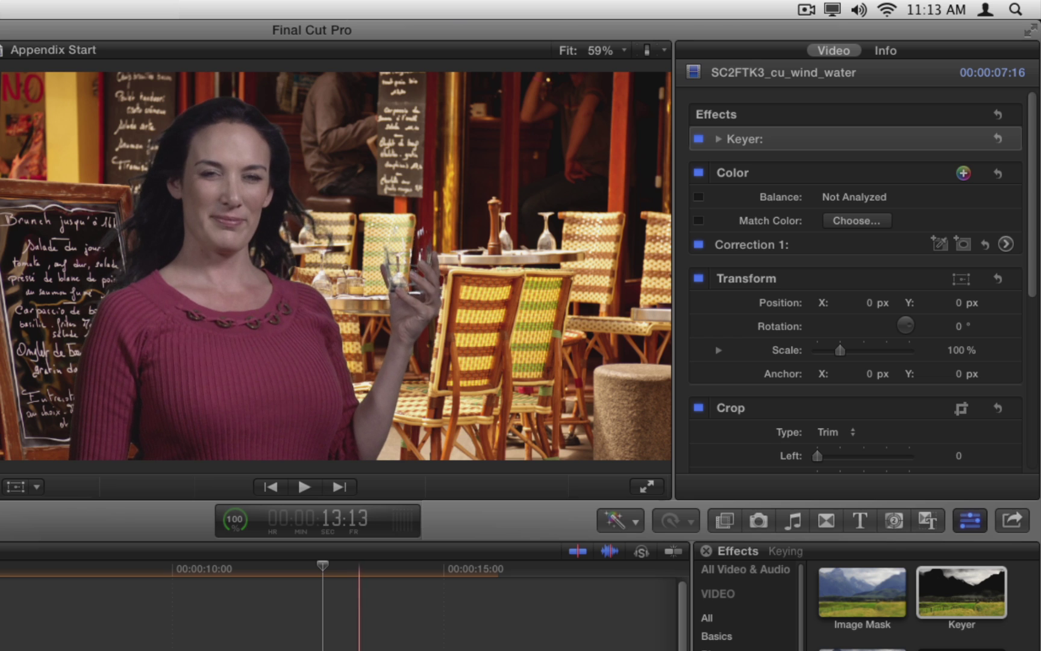
click(369, 603)
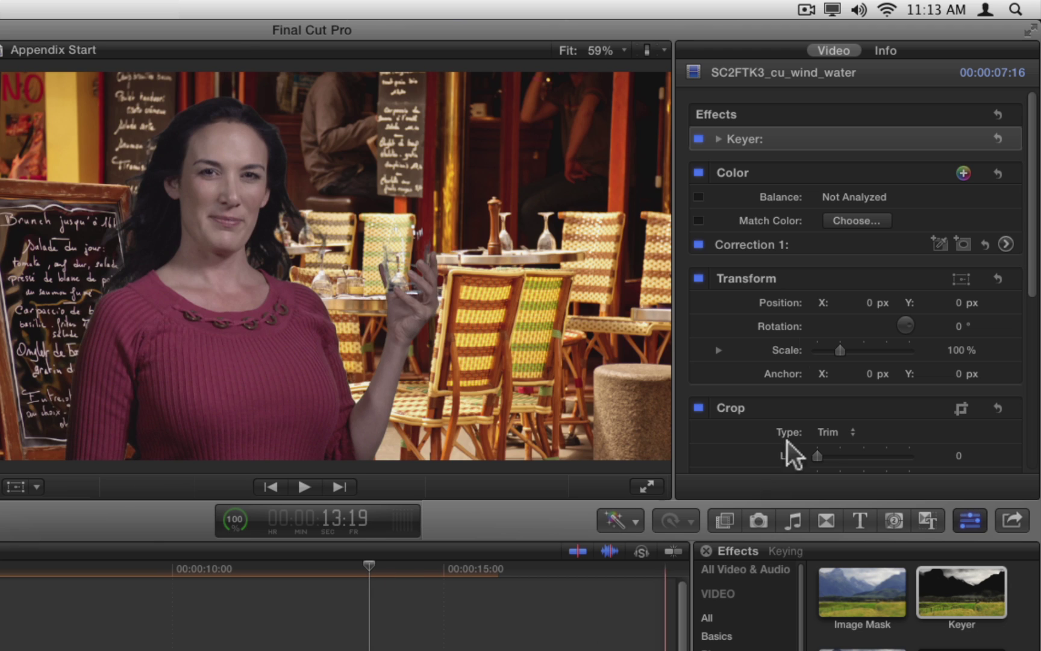
click(719, 139)
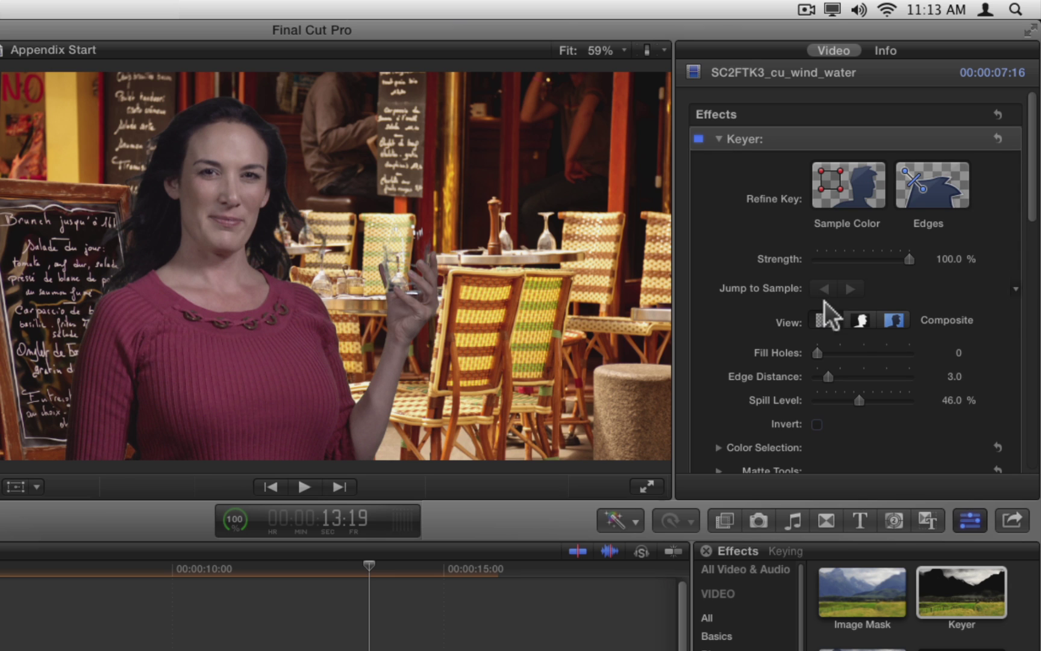
- Check the second clip's key in Matte view, return to Composite, and scroll the Keyer parameters
click(859, 320)
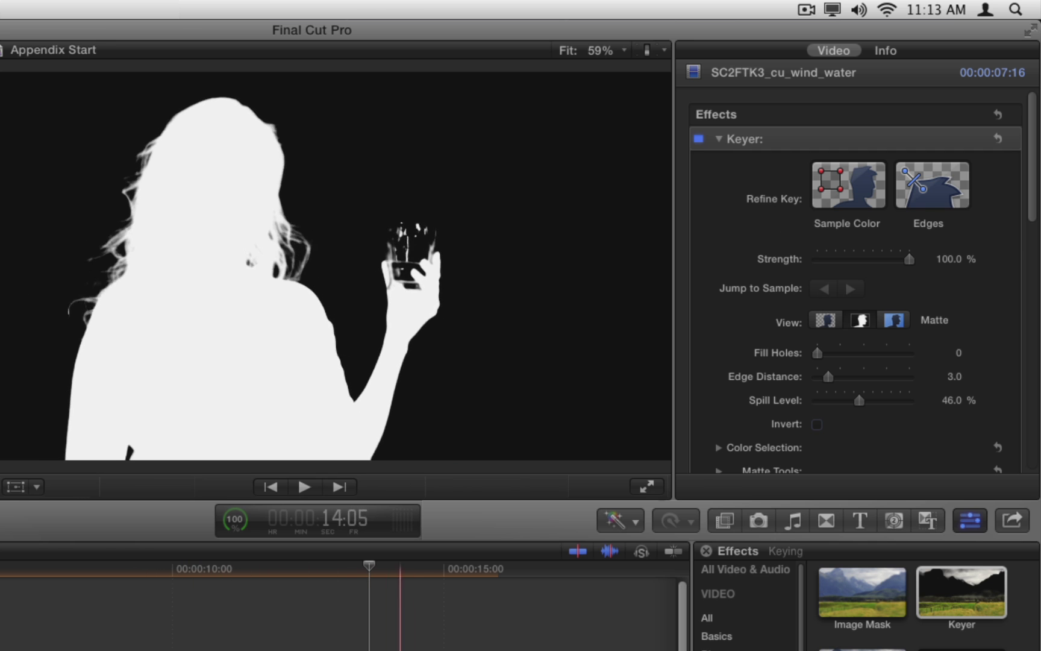
click(363, 602)
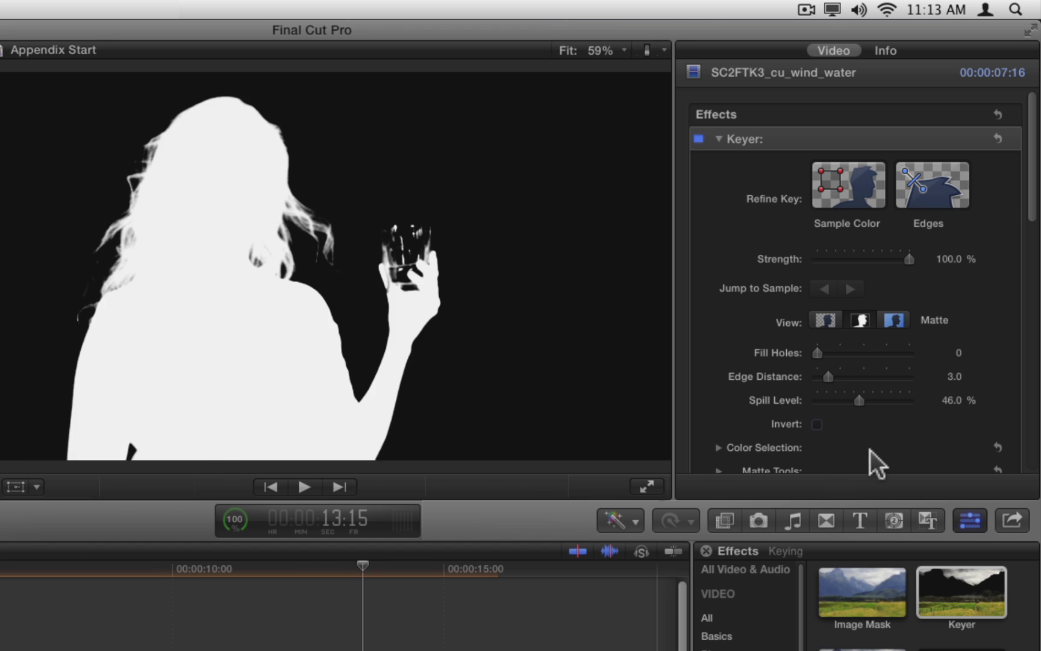
click(829, 321)
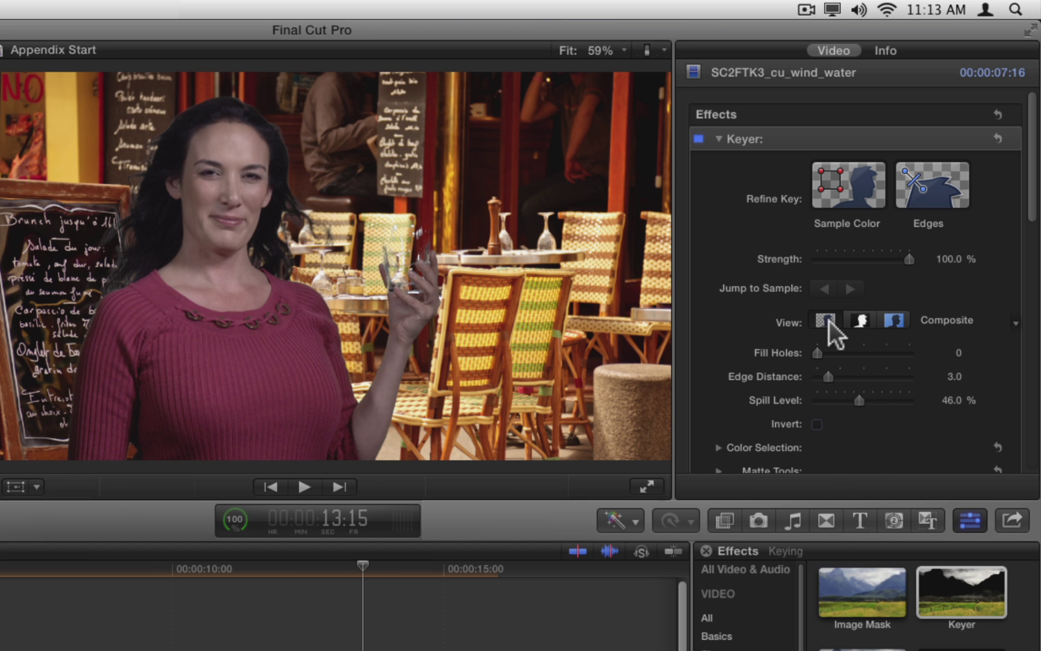
drag(1032, 220, 1036, 248)
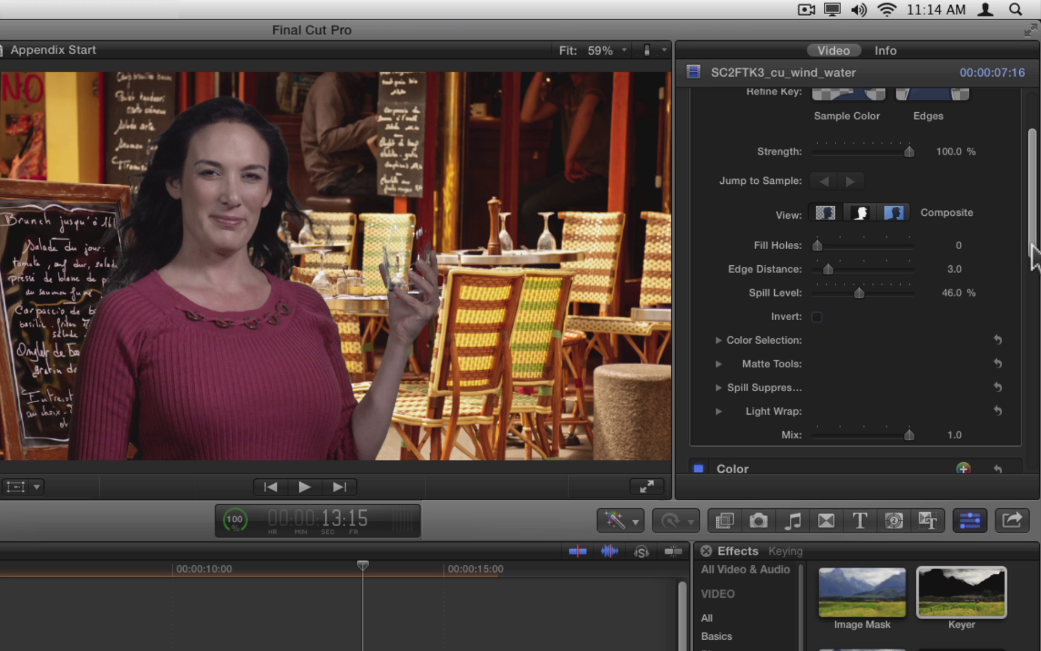
drag(1034, 244, 1032, 232)
scroll(1032, 232, up, 1)
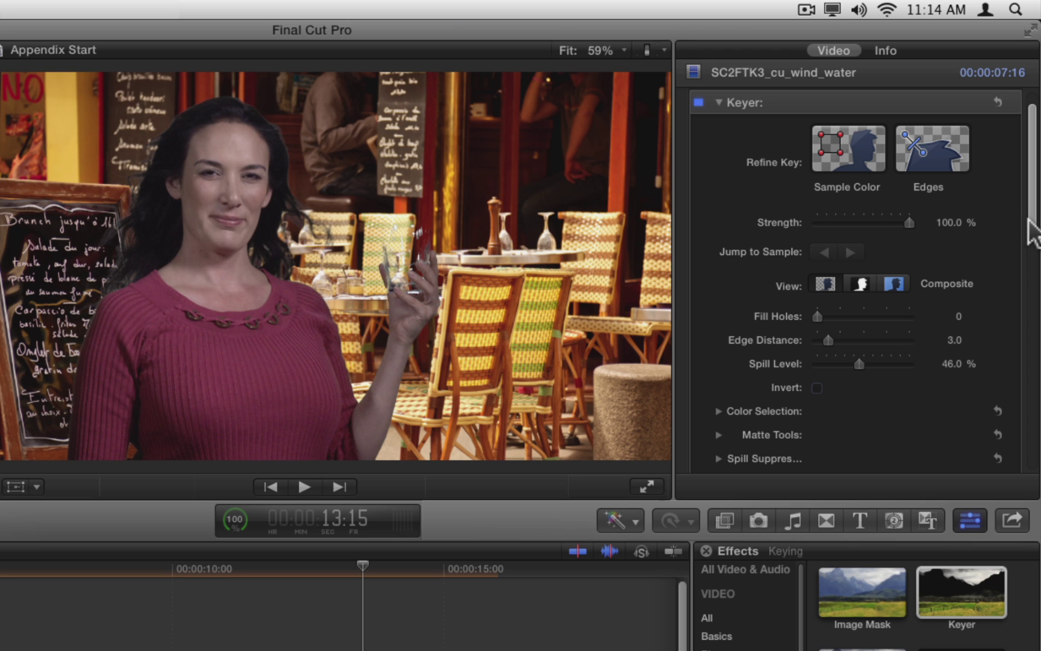
scroll(1032, 232, down, 5)
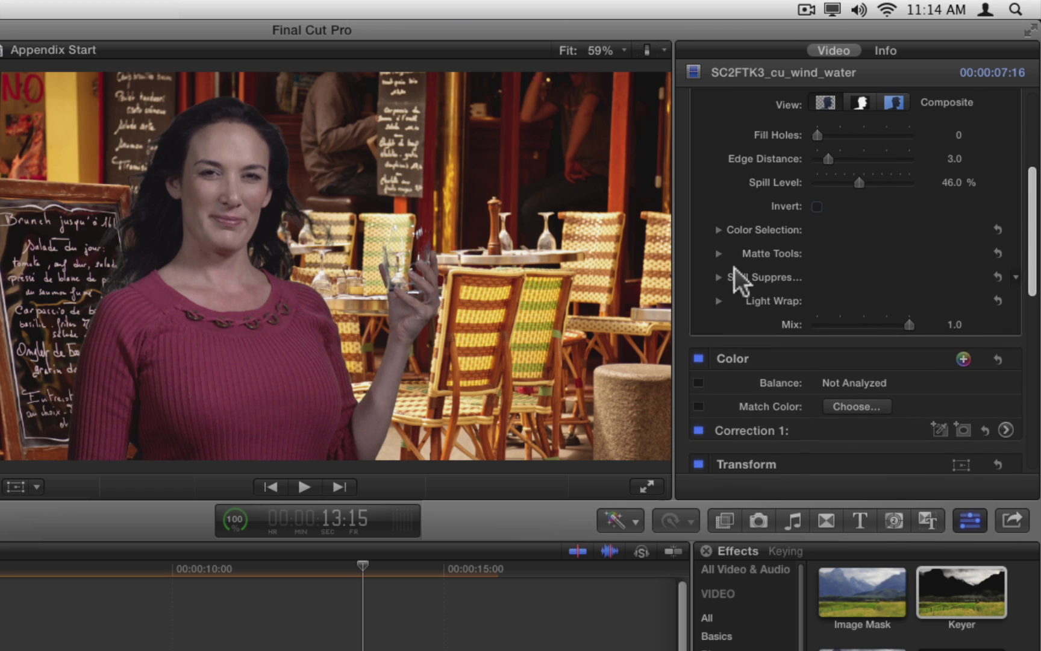
click(717, 230)
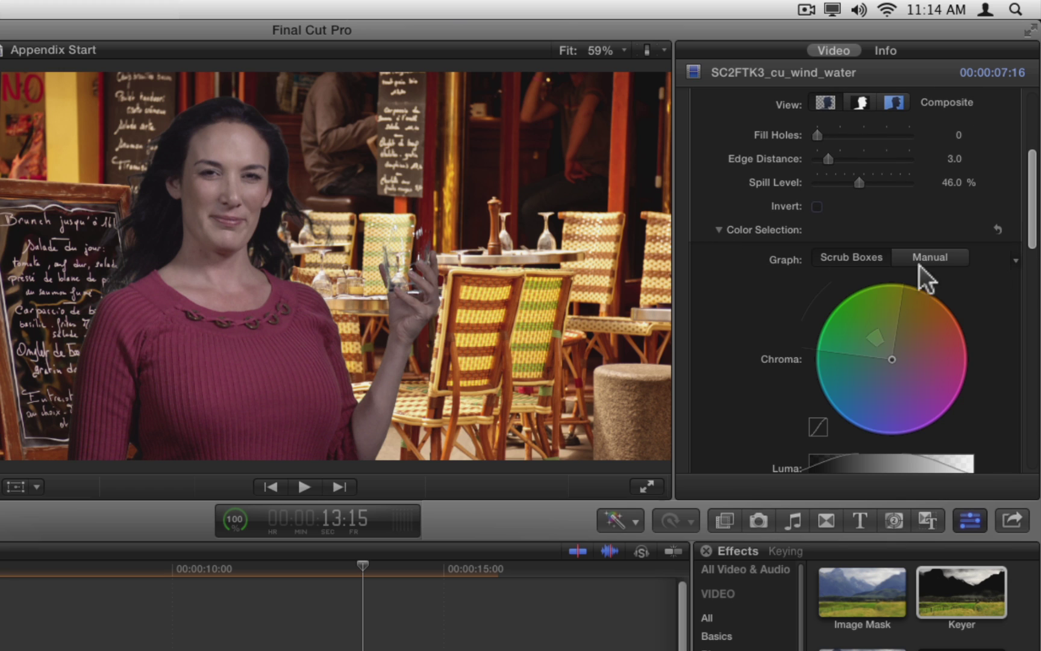
- Scroll past the Chroma wheel and Luma graph, then back up to Strength
drag(1031, 223, 1033, 256)
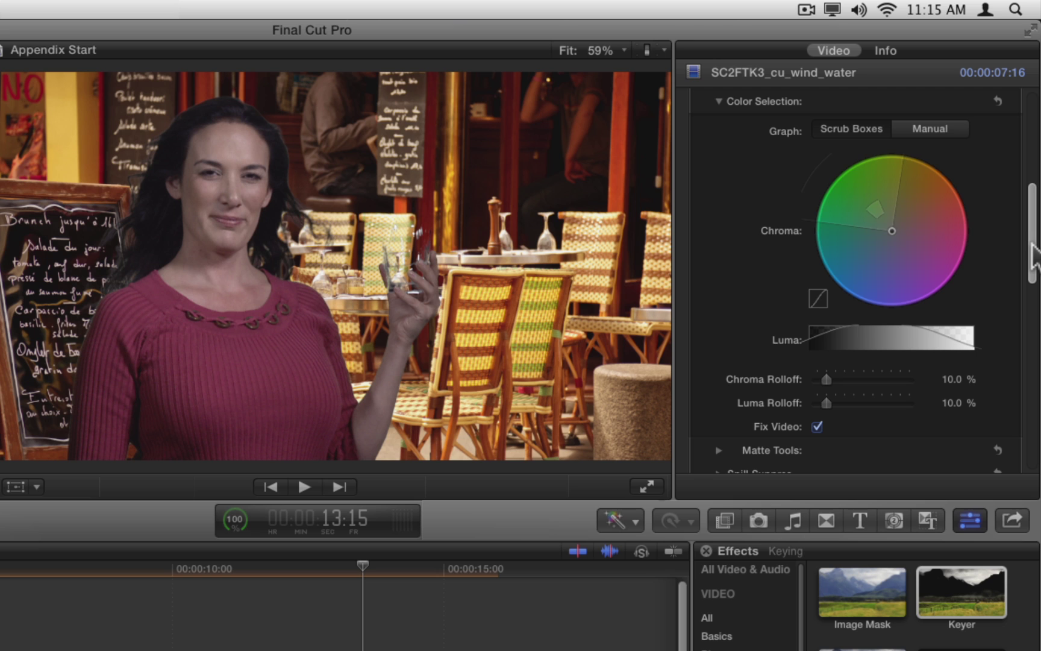
drag(1034, 253, 1033, 175)
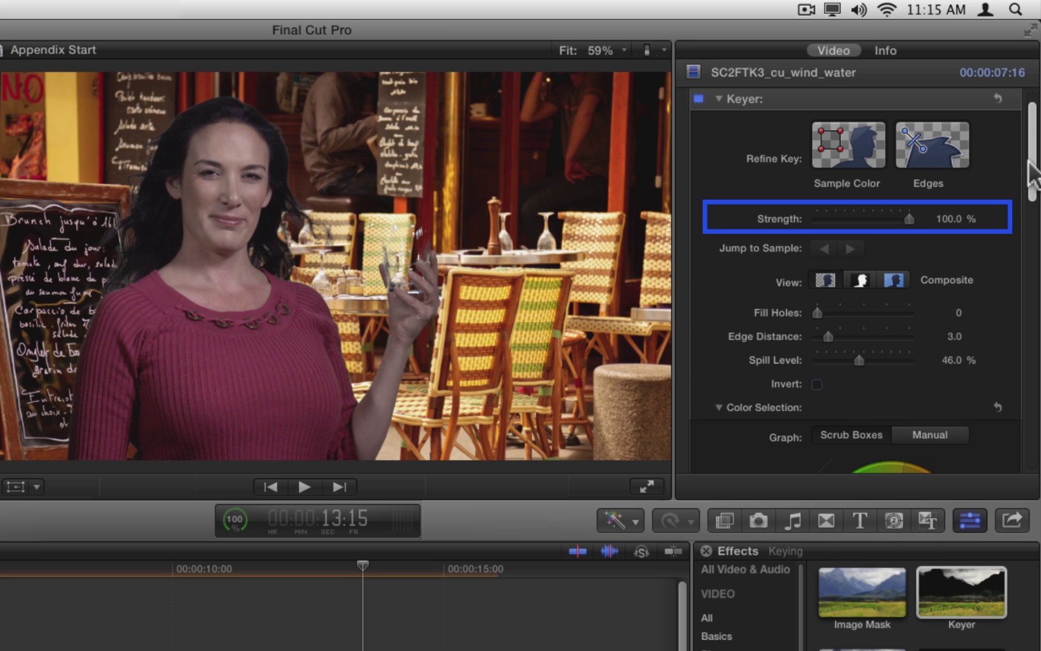
drag(1034, 174, 1034, 253)
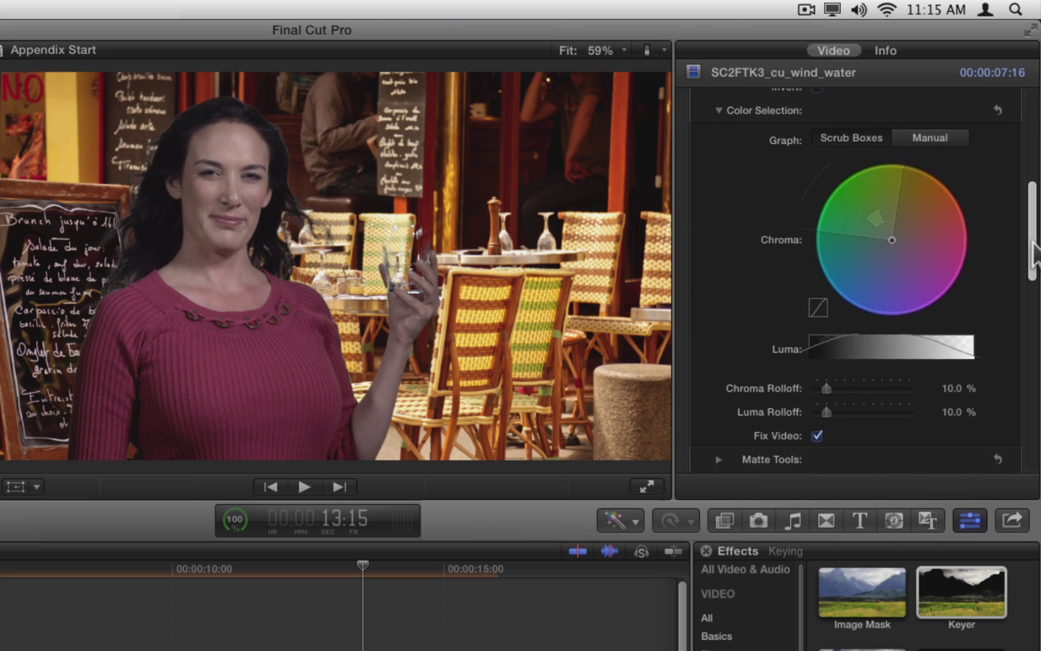